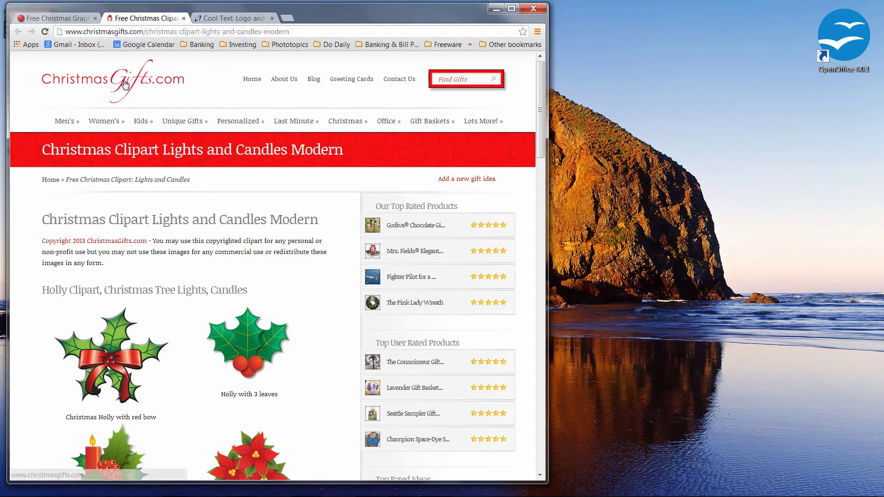
Open a Windows Explorer window and place it beside the browser.
mouse_move(106, 120)
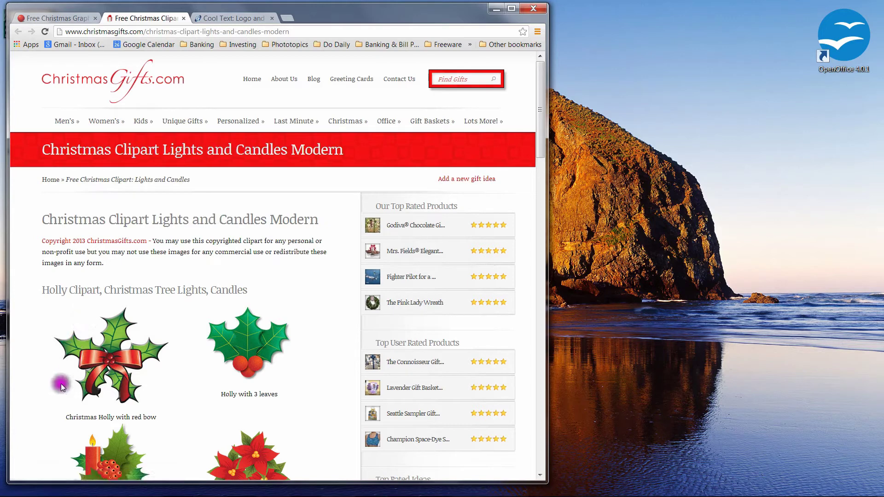
mouse_move(14, 491)
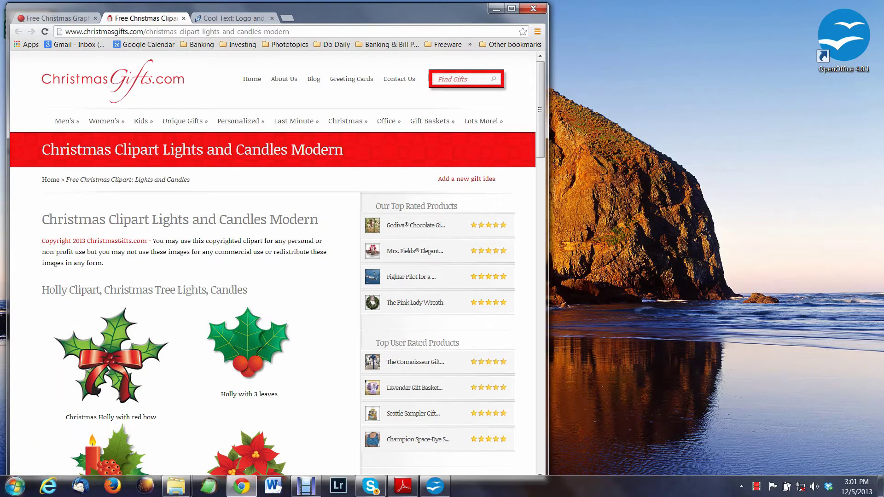
right_click(15, 491)
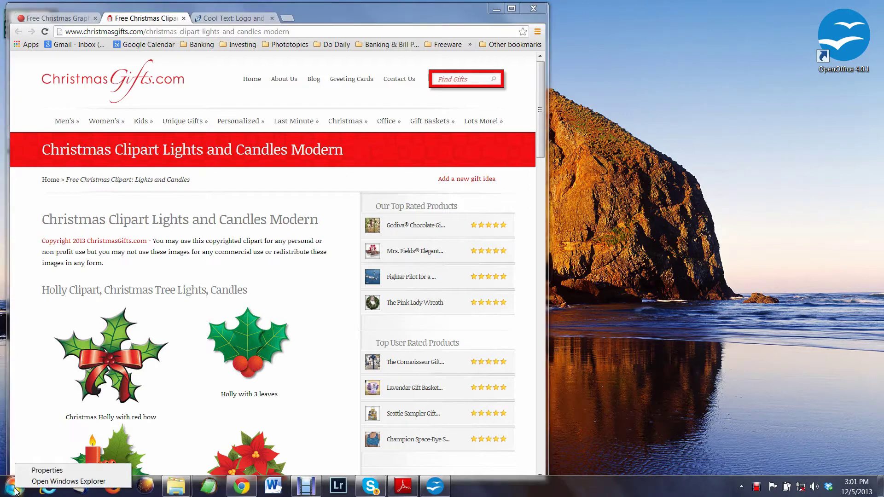
left_click(67, 482)
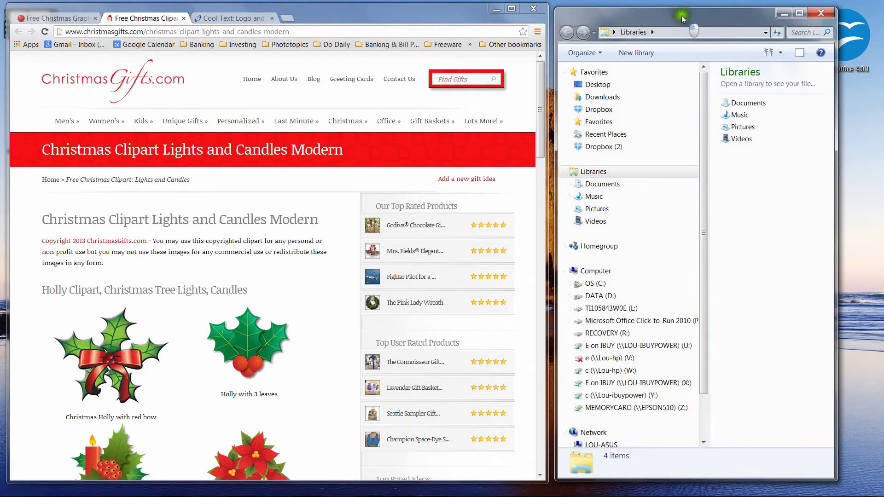
left_click_drag(681, 15, 681, 9)
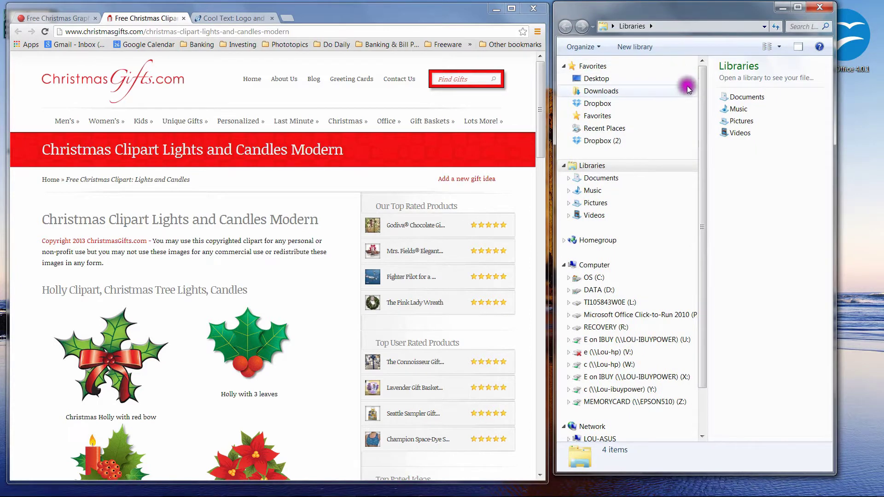
Create a new folder named Clipart in the Pictures library.
right_click(599, 207)
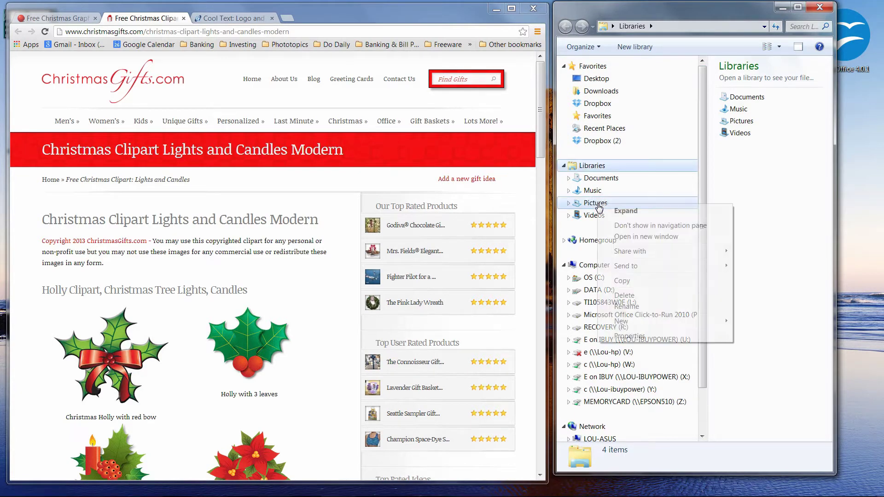
mouse_move(629, 321)
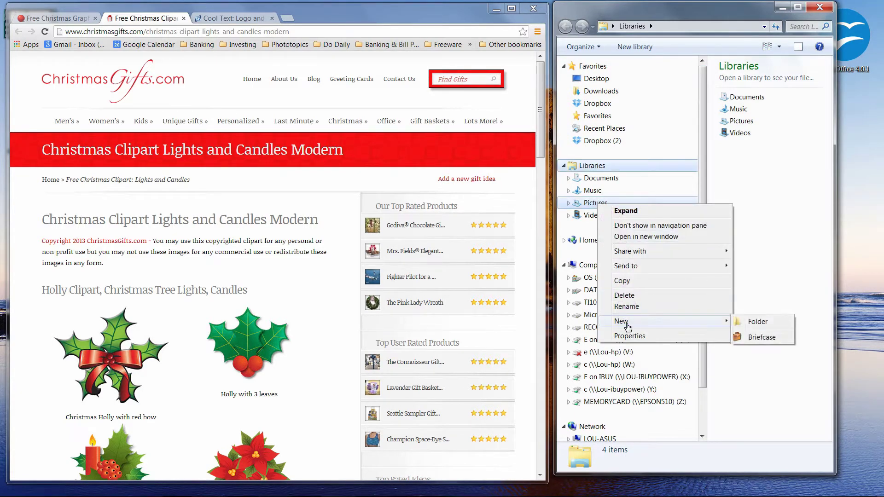
left_click(759, 325)
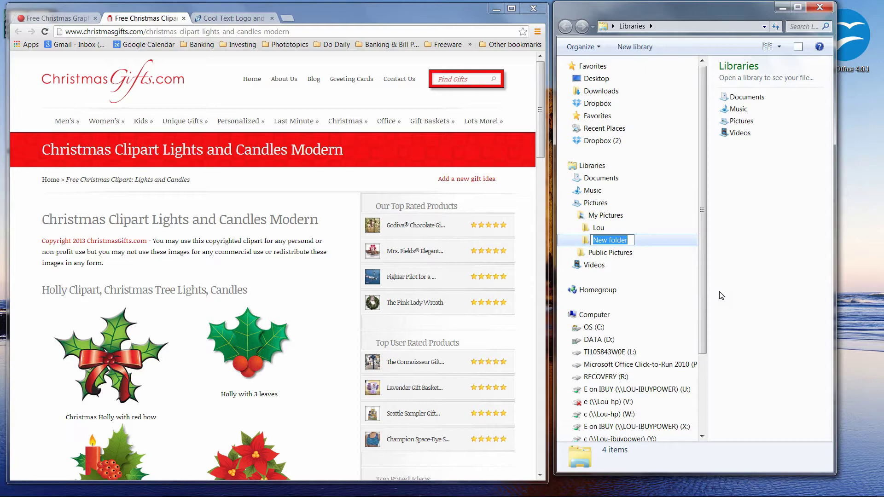
type("Clipart")
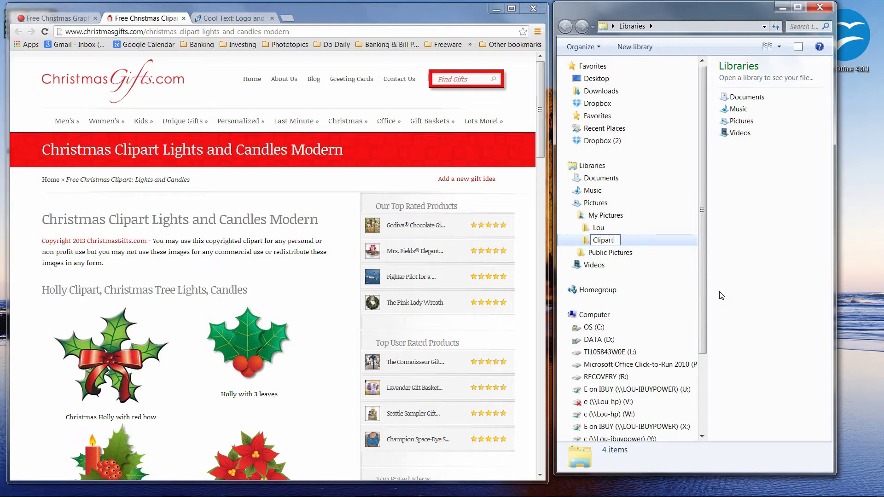
key("Return")
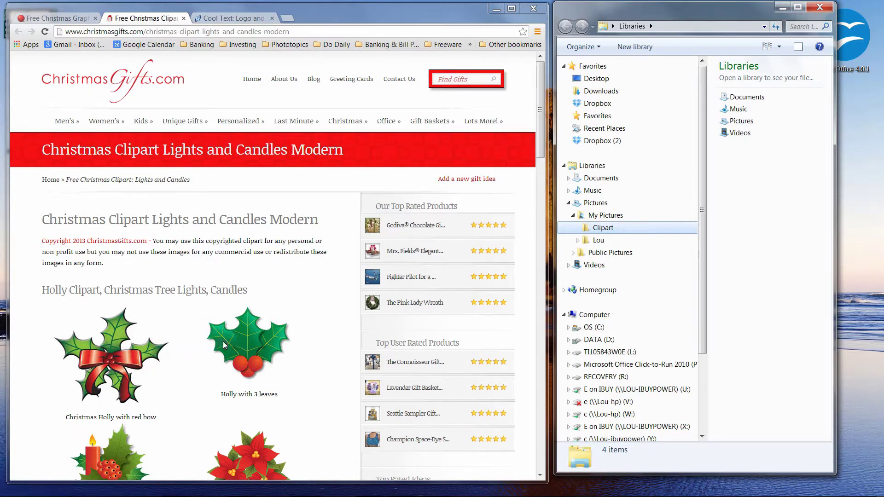
Save the "Holly – five leaves" image as christmasholly2 (JPG) in the Clipart folder of Pictures and display that folder in Windows Explorer.
left_click(541, 89)
left_click_drag(541, 89, 542, 266)
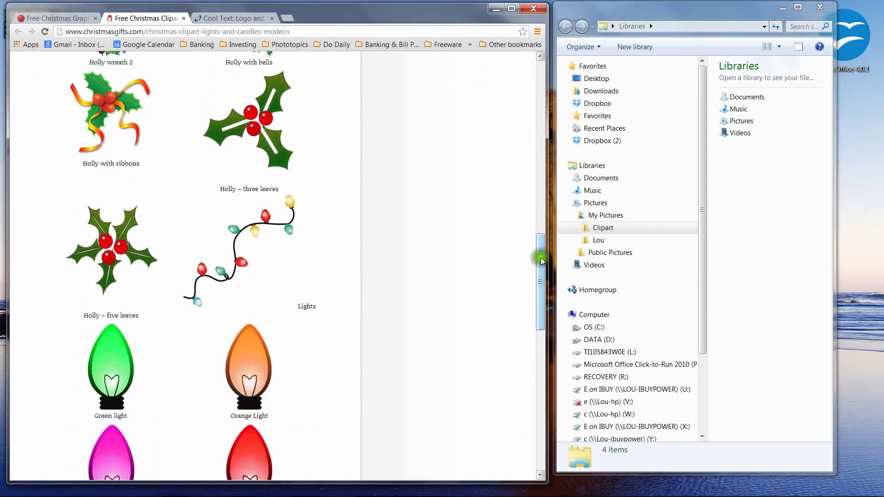
right_click(107, 259)
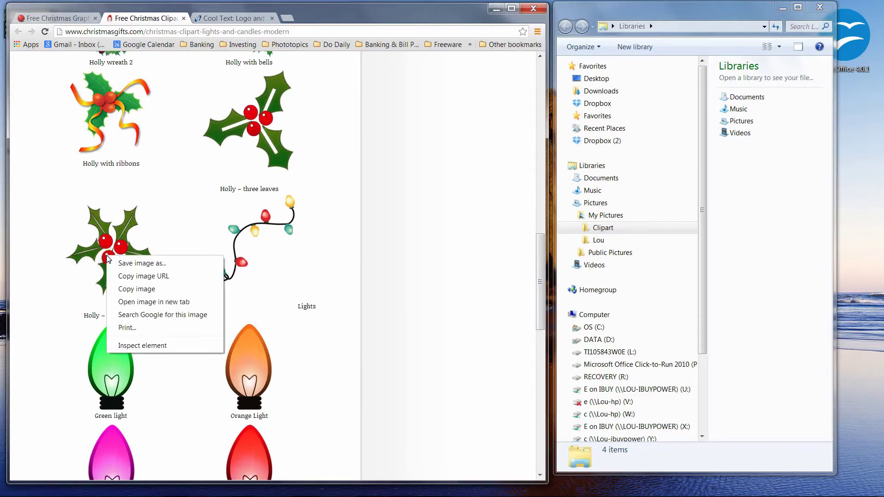
left_click(152, 267)
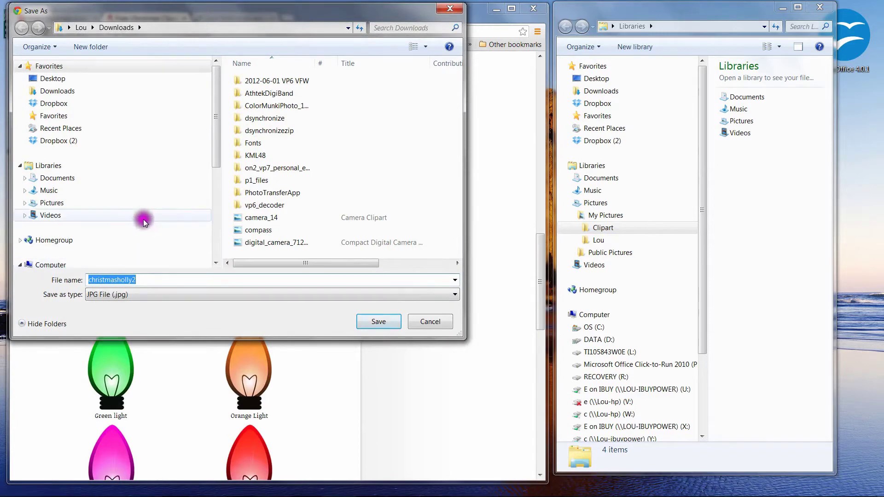
left_click(24, 203)
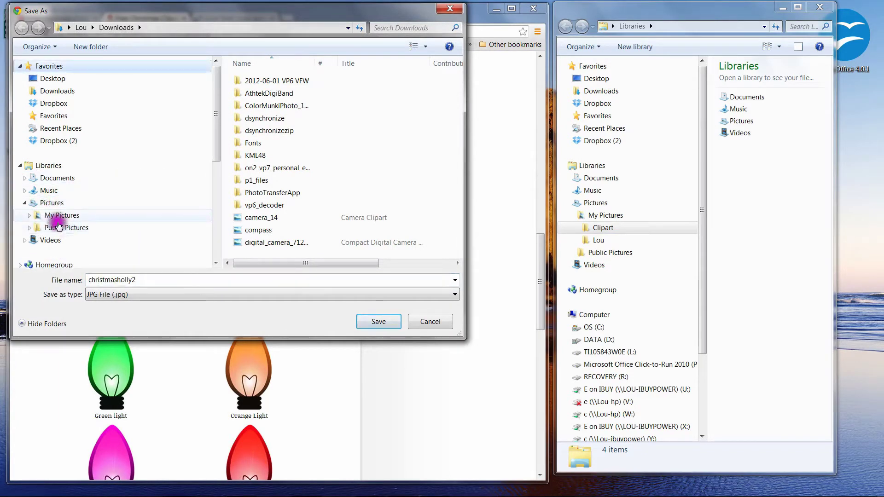
left_click(57, 203)
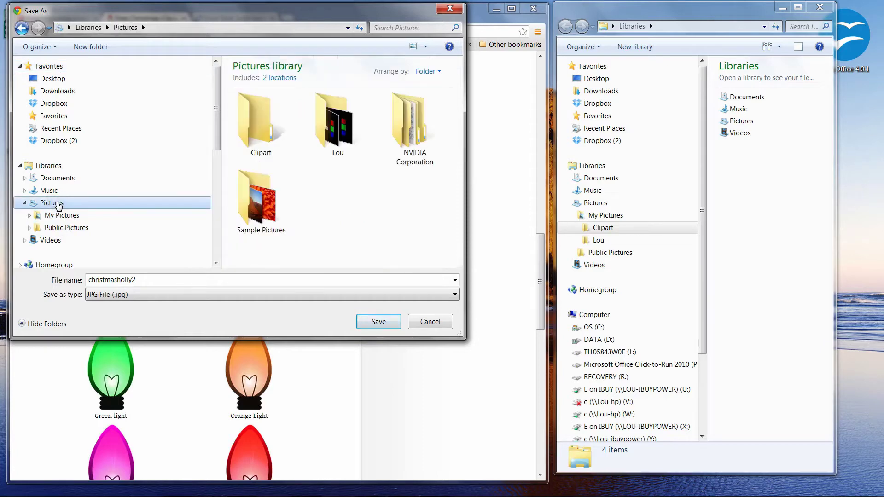
left_click(249, 135)
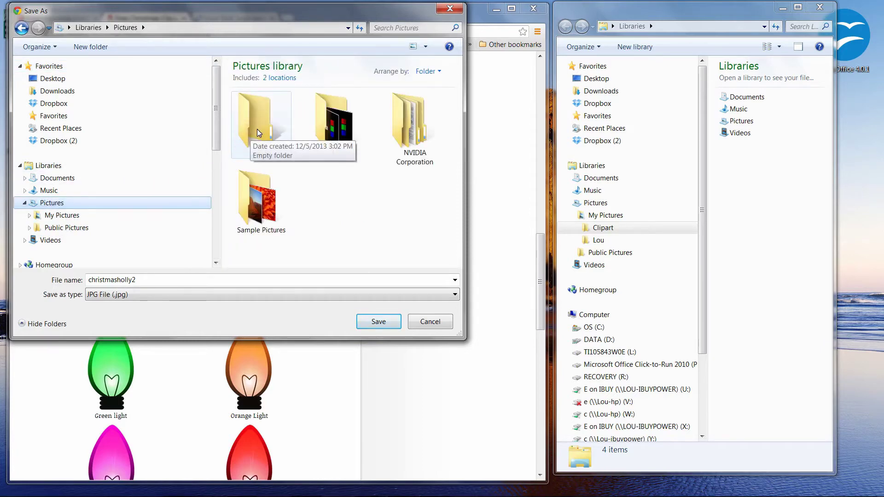
double_click(258, 134)
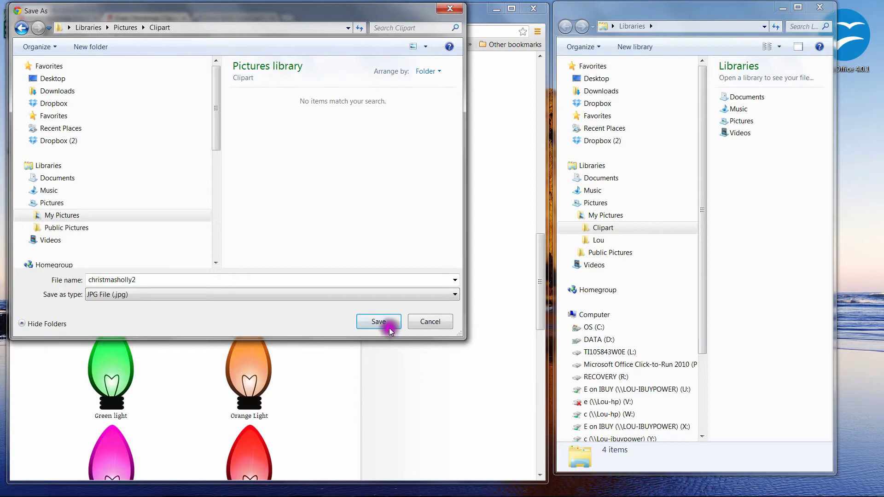
left_click(379, 322)
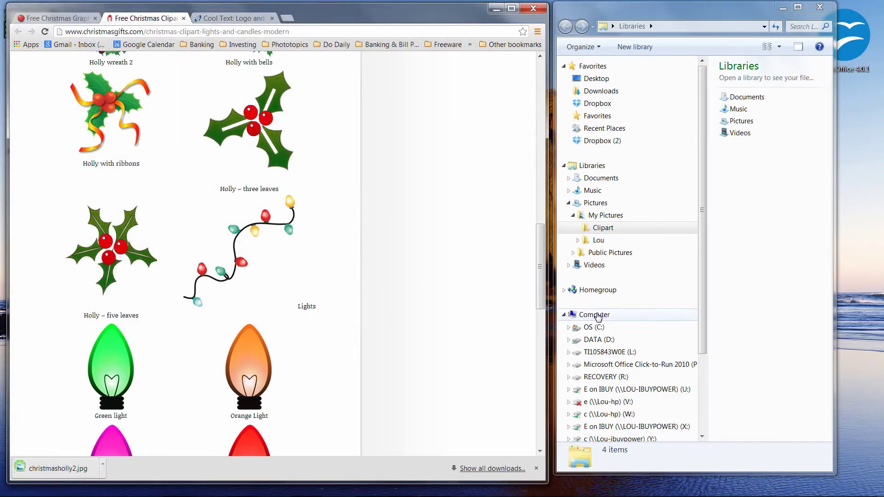
left_click(603, 229)
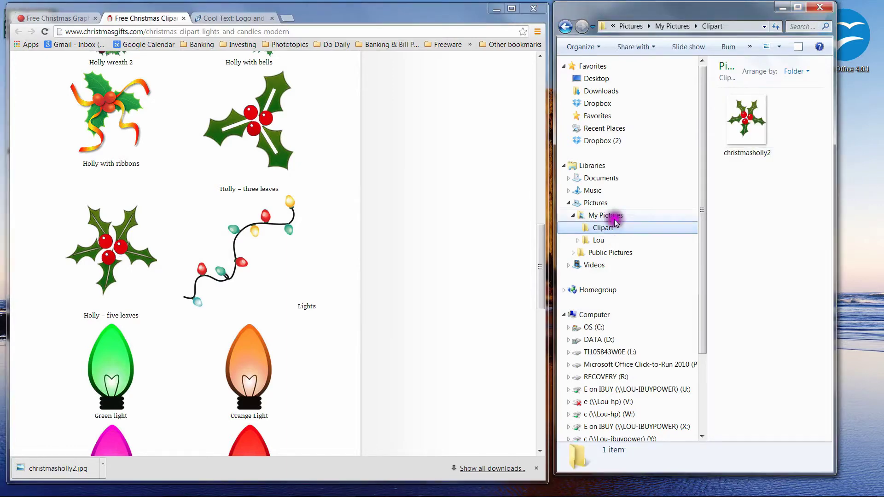
Go to the modern Christmas Ornaments clipart page and save the "Red Silver and Golden ornament" image as christmasornament10 in the Clipart folder.
left_click(542, 171)
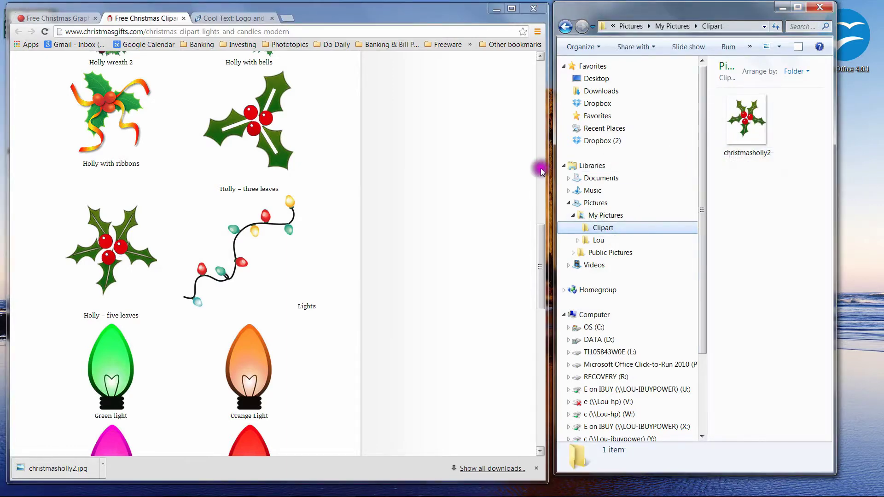
left_click_drag(542, 234, 530, 399)
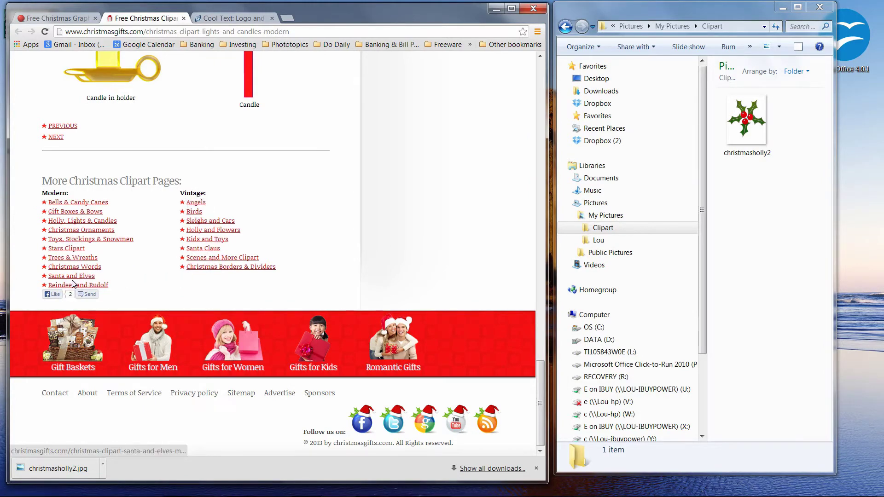
left_click(95, 232)
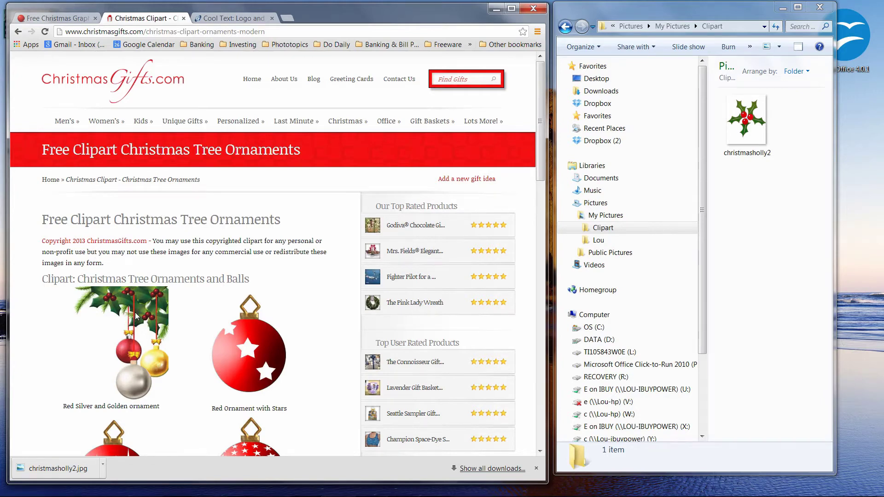
right_click(137, 316)
left_click(171, 320)
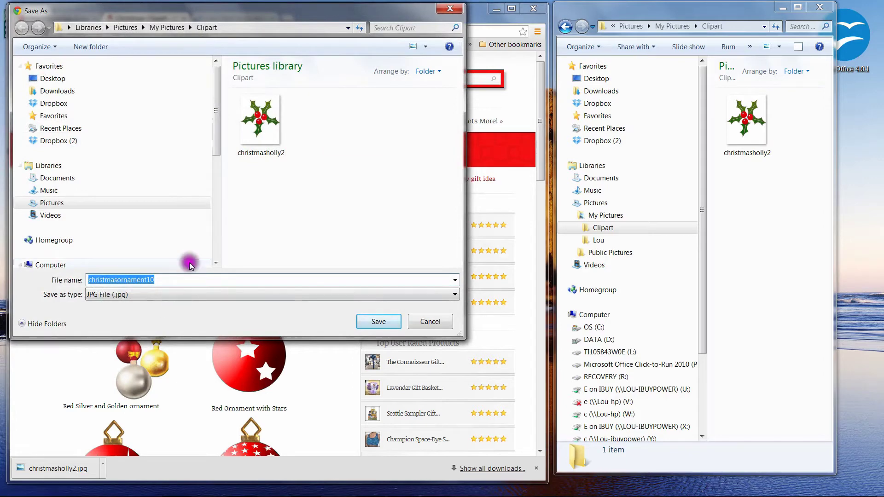
left_click(380, 322)
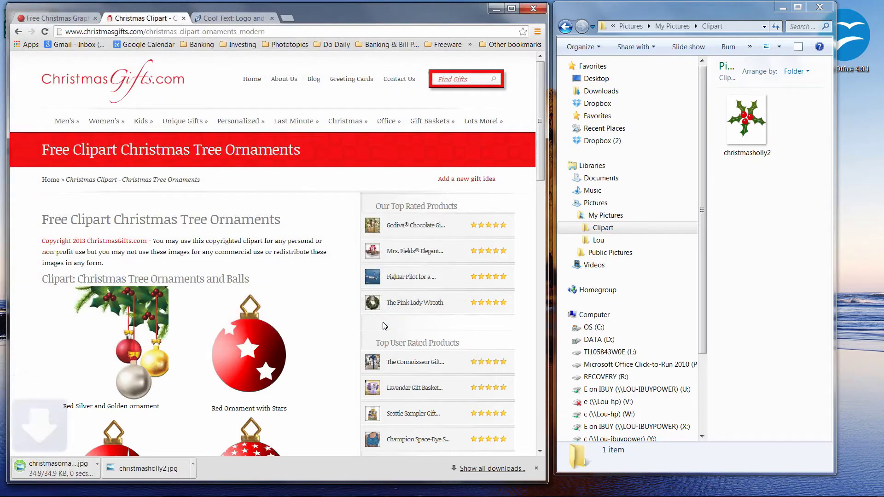
Switch to the About.com Free Christmas Graphics page and open the Christmas Holly graphic at full size.
left_click_drag(543, 95, 541, 168)
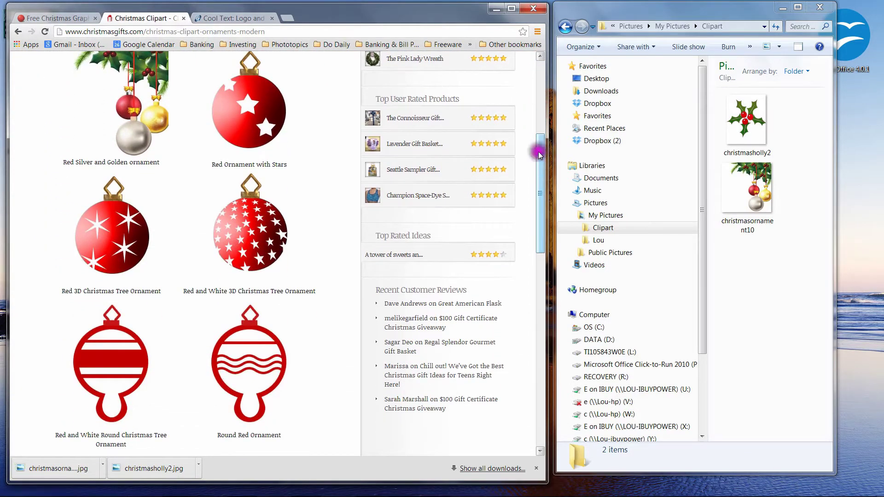
left_click(64, 21)
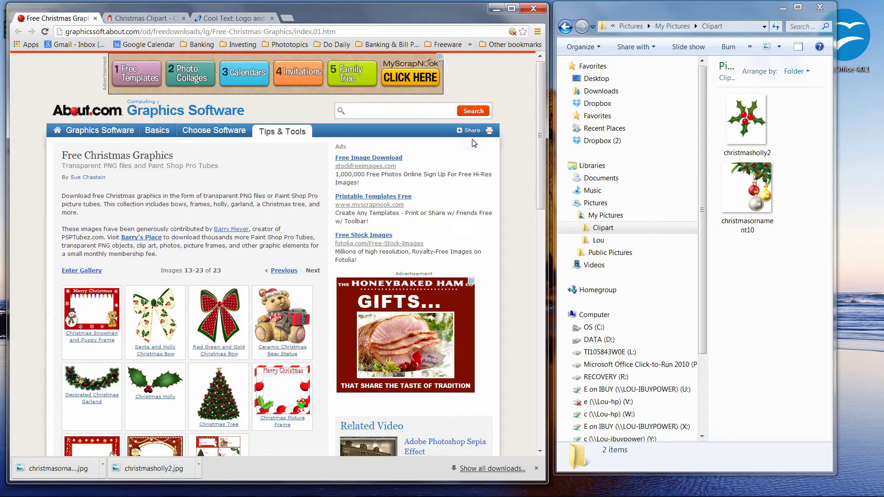
left_click_drag(539, 105, 530, 177)
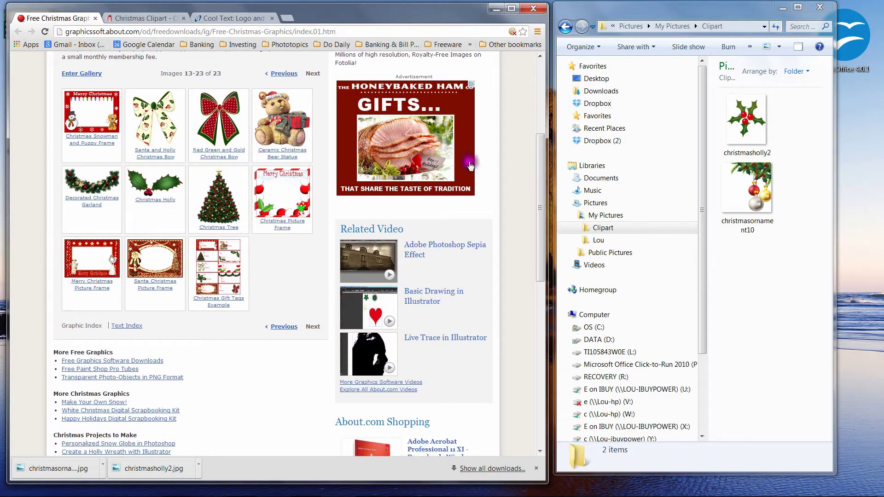
left_click_drag(216, 179, 183, 166)
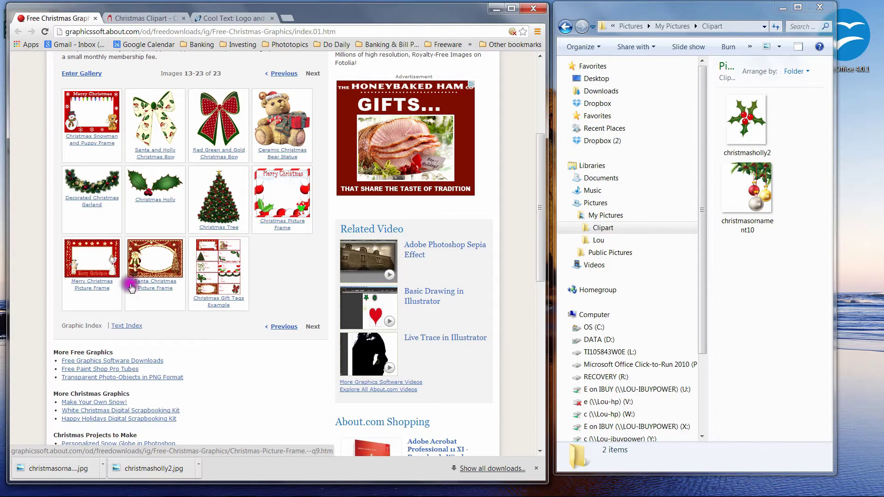
left_click(155, 200)
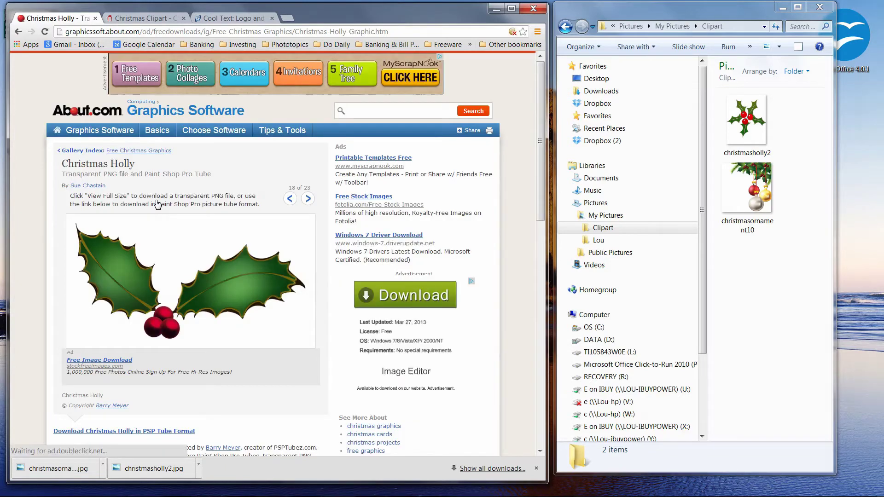
left_click(159, 235)
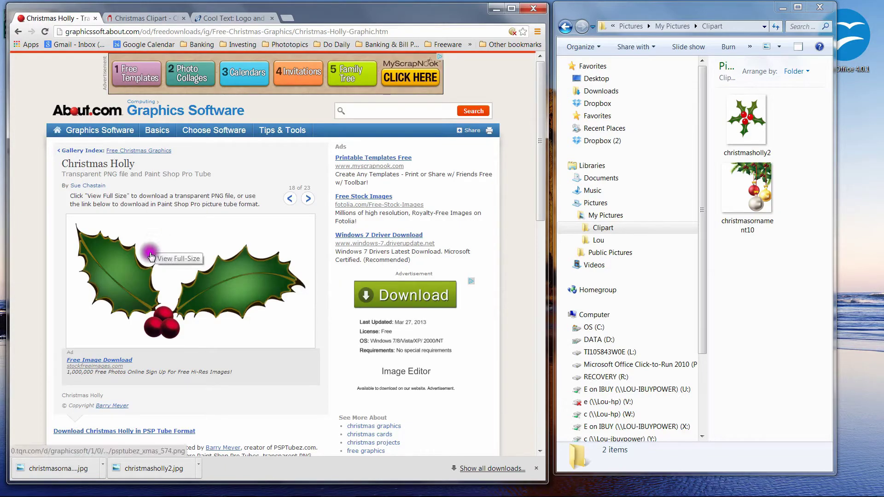
left_click(130, 282)
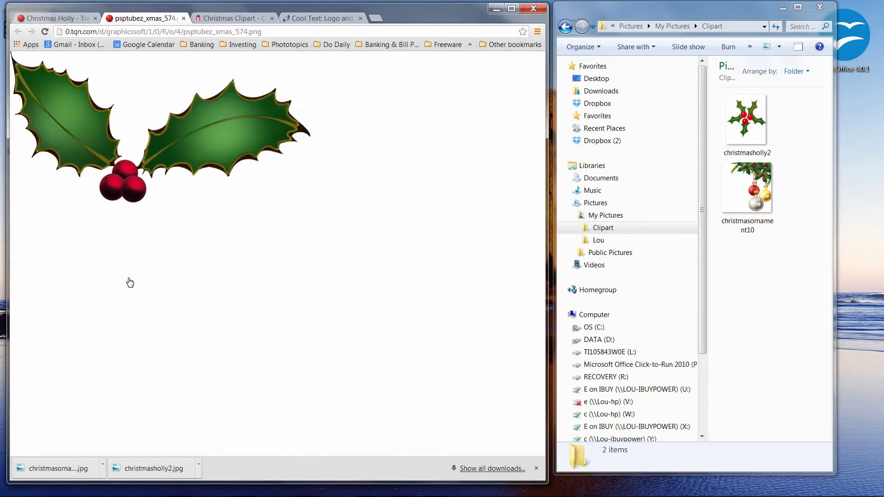
Save the full-size holly as the PNG image psptubez_xmas_574 in the Clipart folder and close the image's page.
right_click(197, 135)
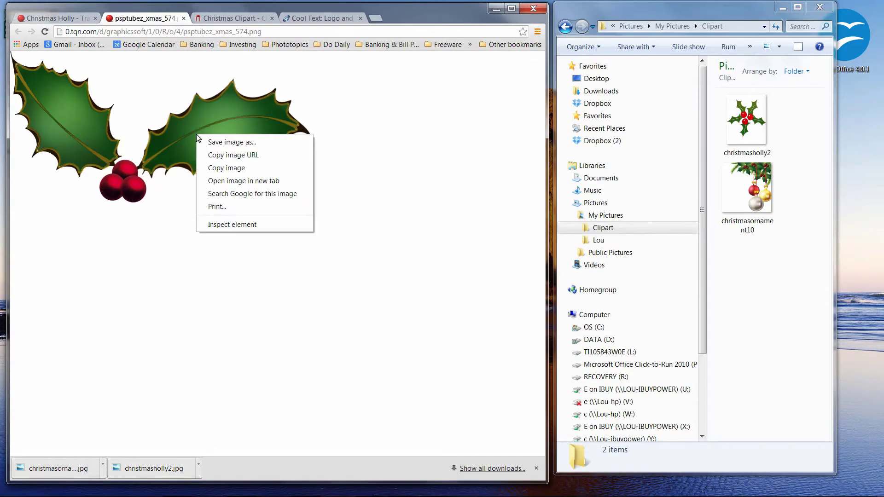
left_click(239, 143)
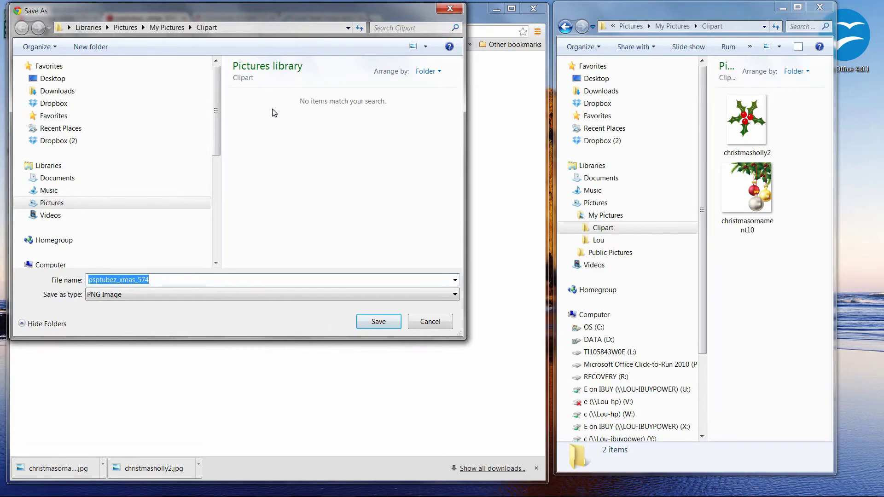
left_click(379, 321)
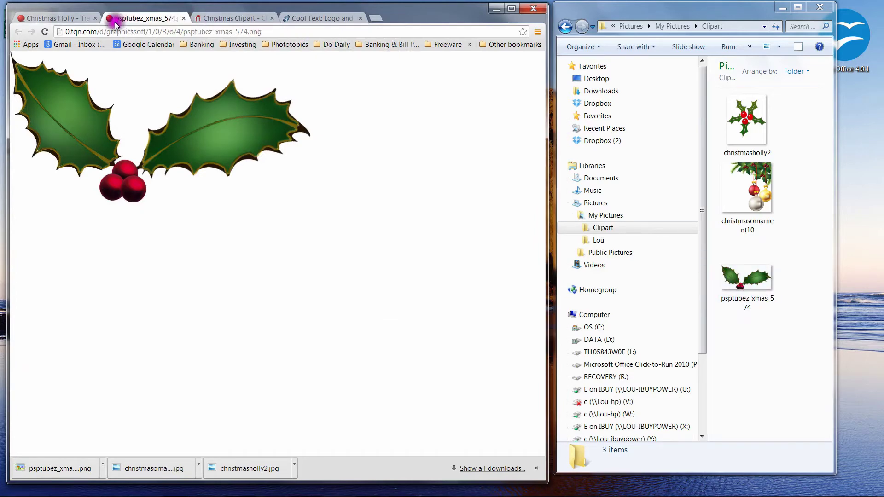
left_click(183, 18)
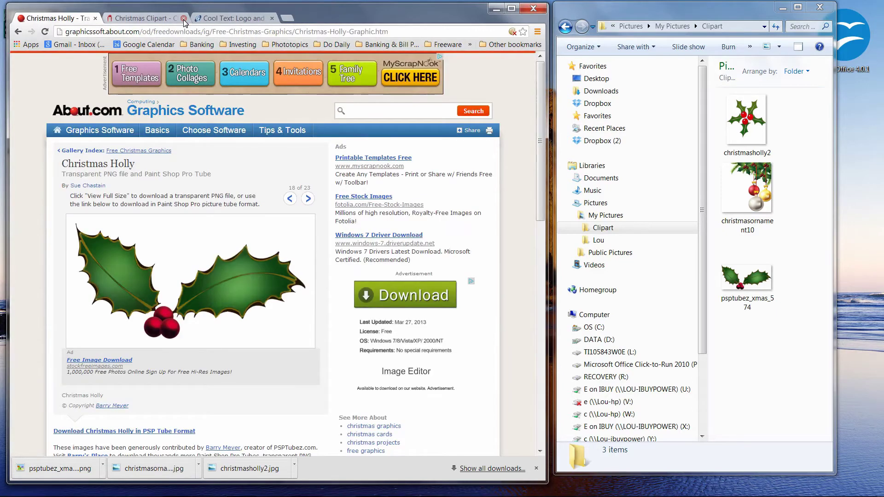
Return to the Free Christmas Graphics gallery and open the Decorated Christmas Garland graphic at full size.
left_click(18, 33)
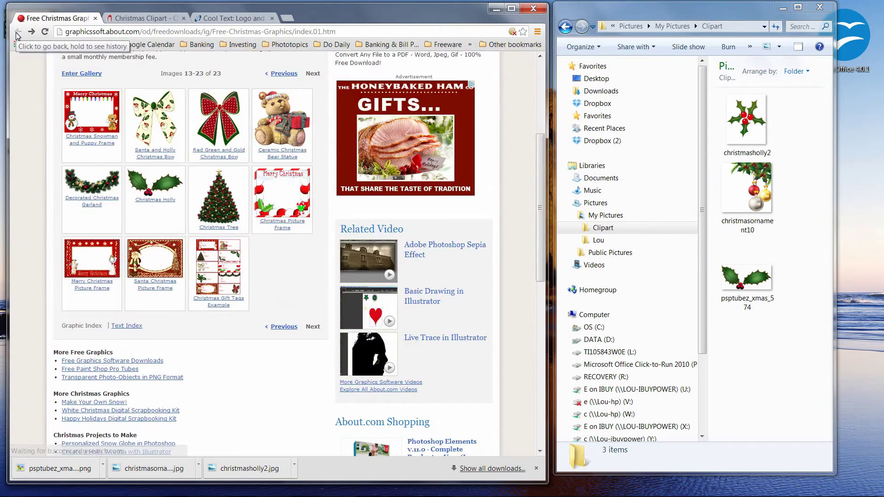
left_click(99, 204)
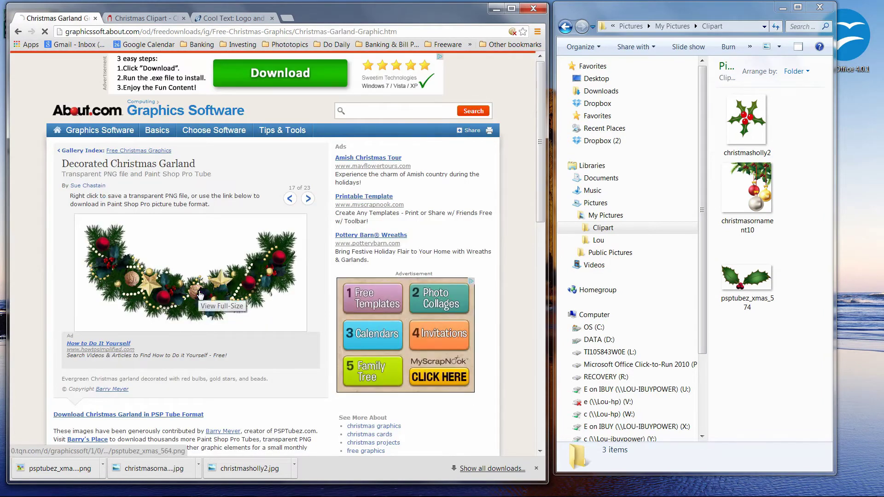
left_click(200, 294)
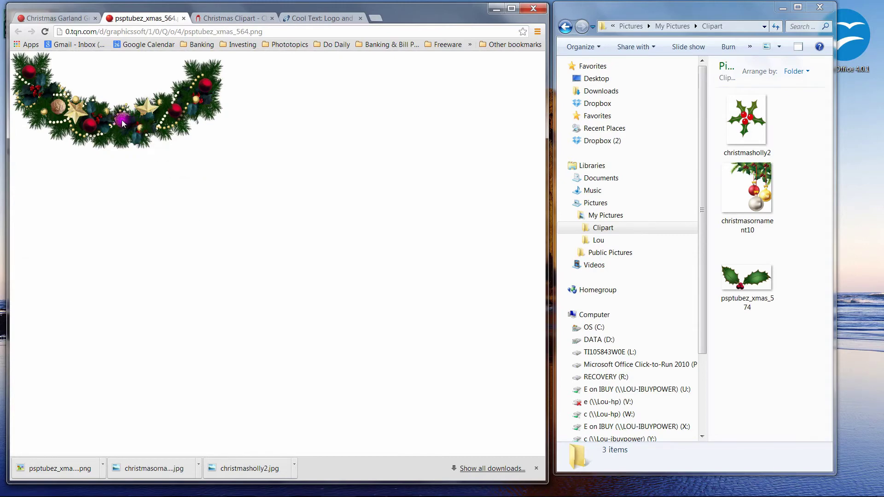
Save the full-size garland as the PNG image psptubez_xmas_564 in the Clipart folder and close the image's page.
right_click(122, 123)
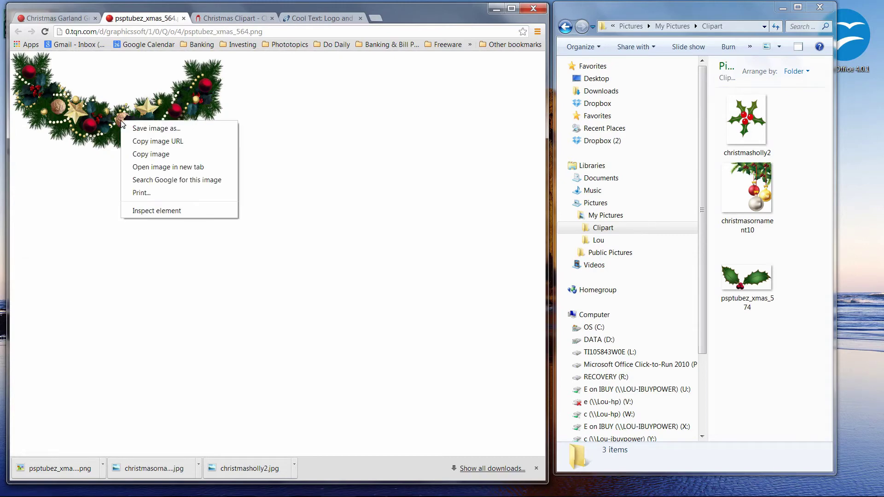
left_click(144, 131)
left_click(388, 322)
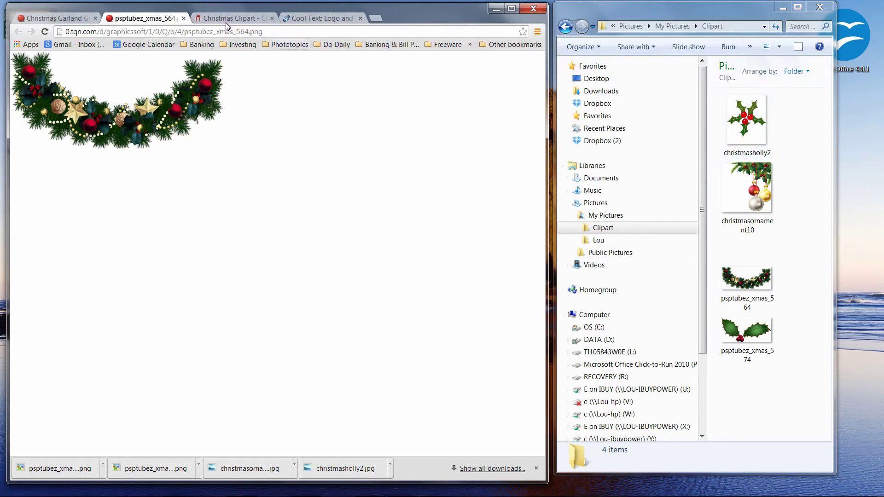
left_click(184, 19)
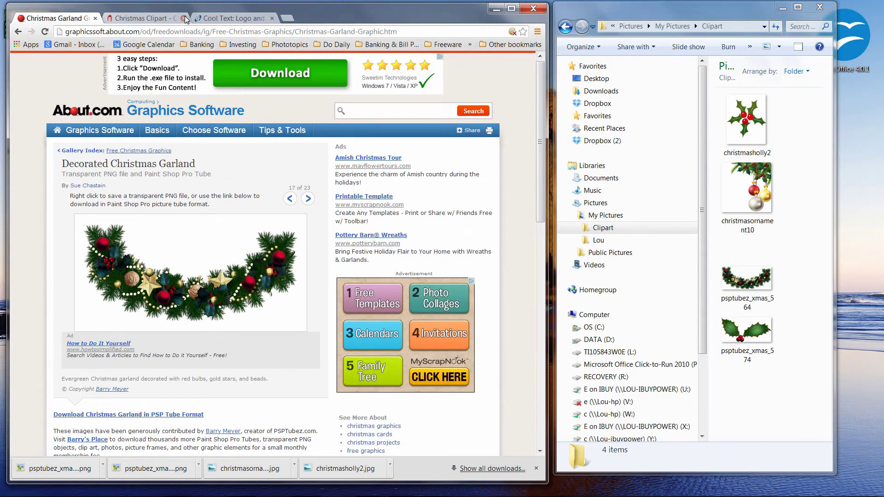
Switch to the Cool Text site and open the design page for the "White" logo style.
left_click(226, 18)
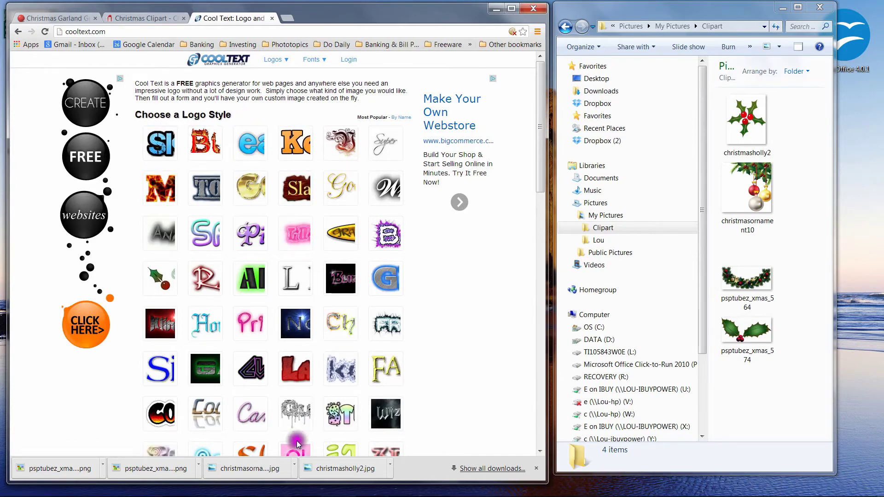
mouse_move(261, 149)
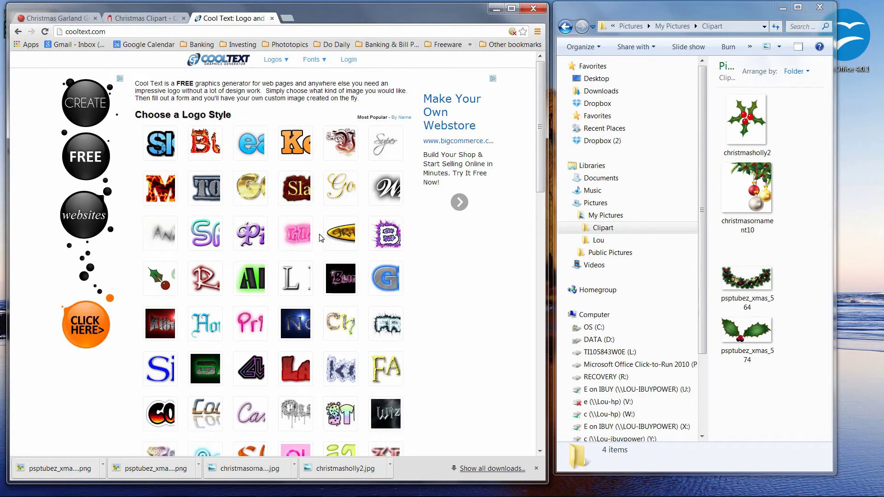
mouse_move(385, 191)
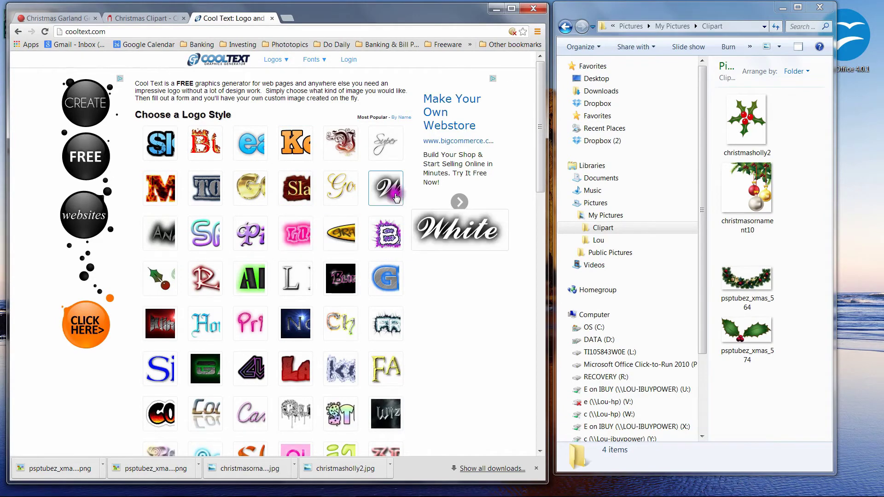
left_click(385, 191)
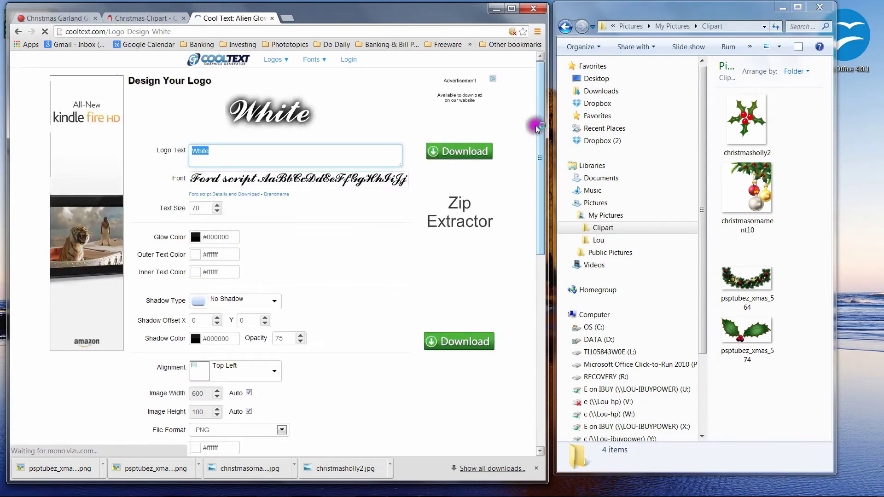
left_click_drag(541, 86, 540, 93)
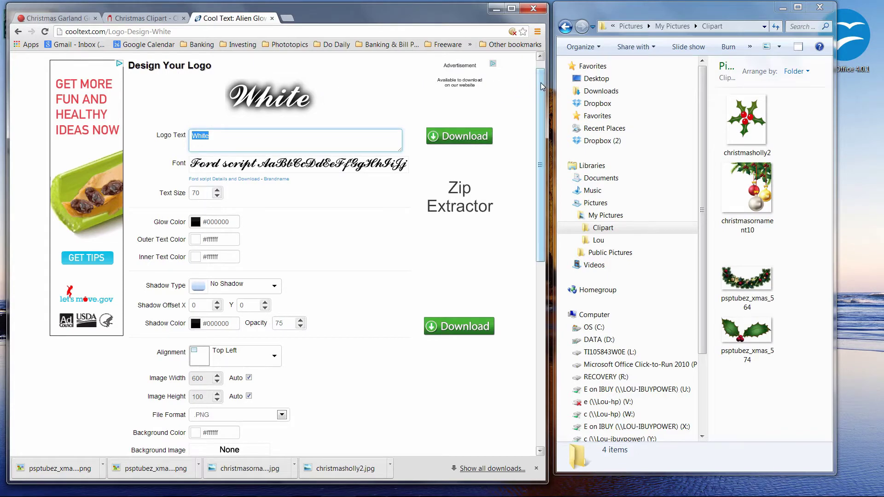
left_click_drag(541, 81, 543, 87)
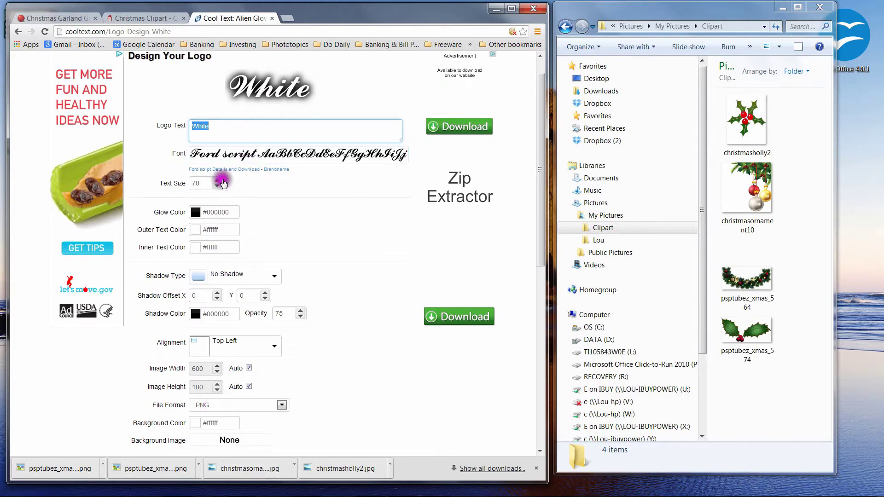
Look at the font categories available for the logo and return to its design page.
double_click(214, 130)
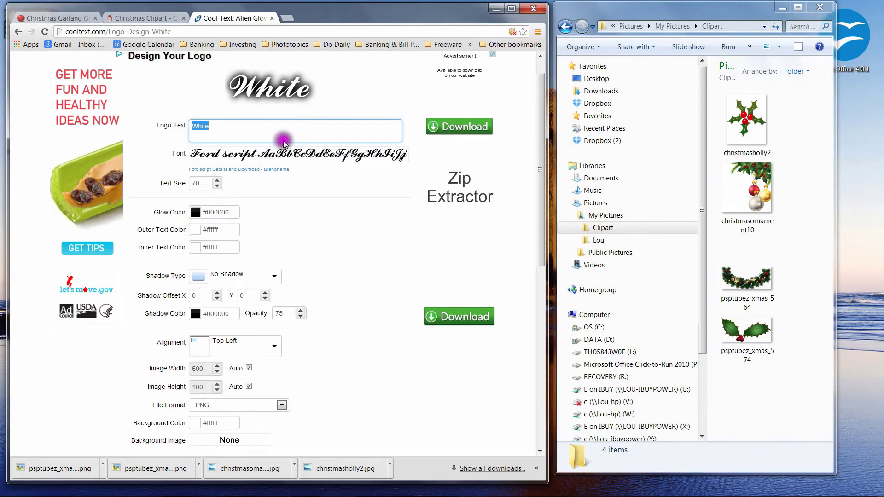
left_click(286, 158)
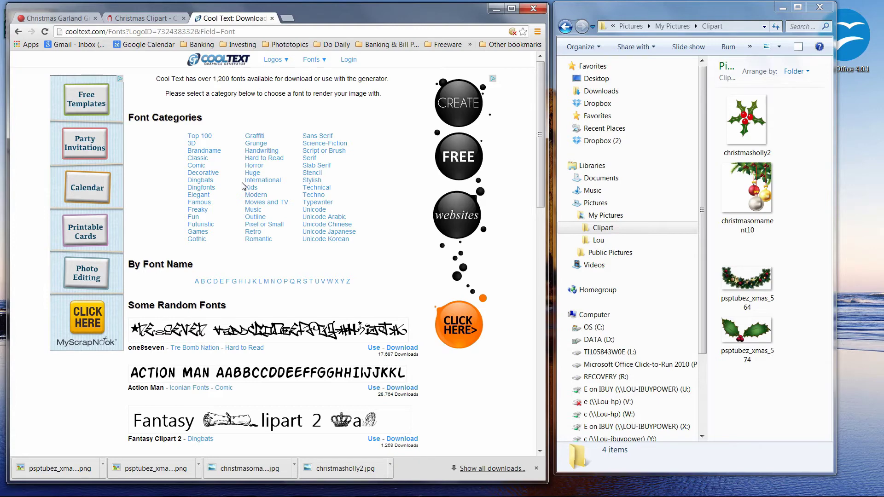
left_click(18, 32)
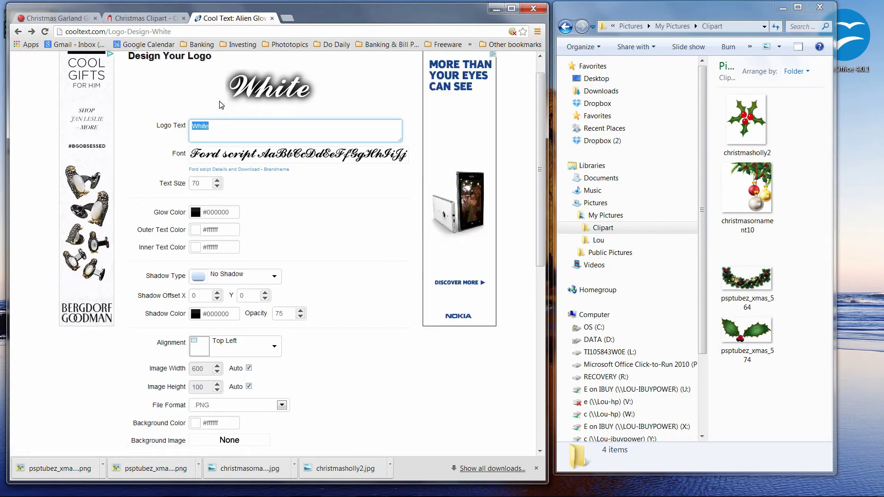
Replace the logo text with "Holiday Greetings".
mouse_move(203, 126)
left_mouse_down()
mouse_move(183, 122)
mouse_move(207, 126)
left_mouse_up()
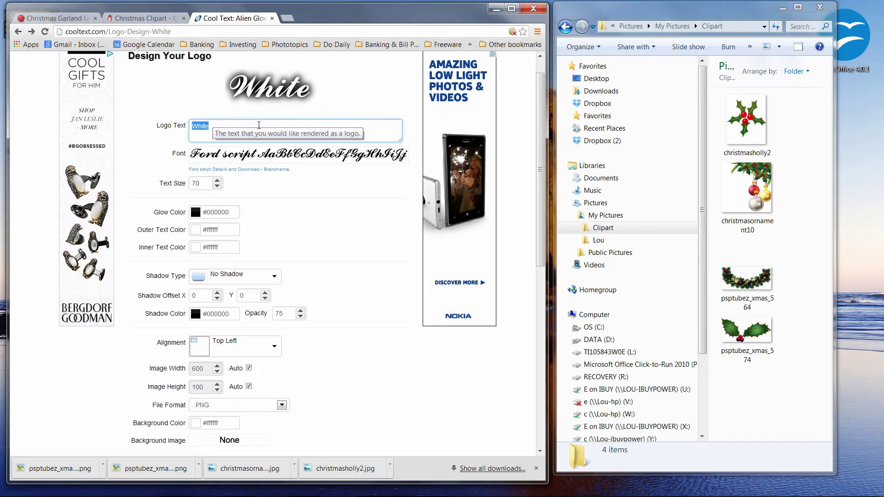
type("Holi")
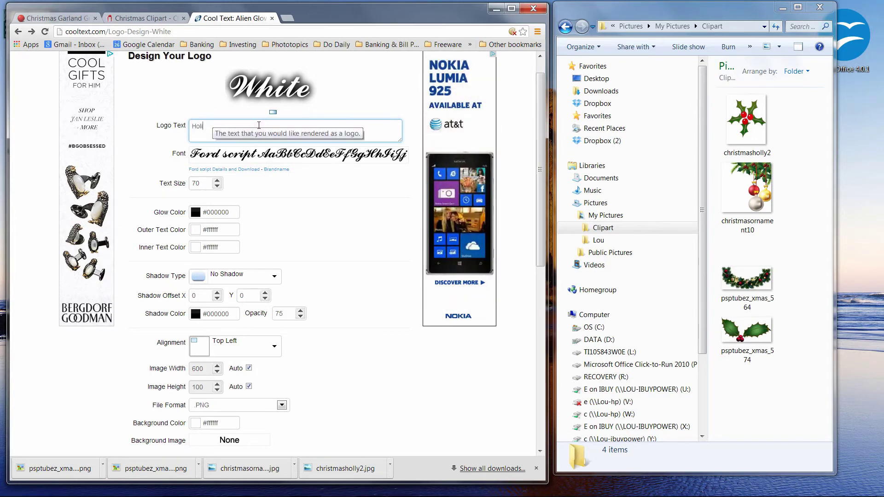
type("day Greeting")
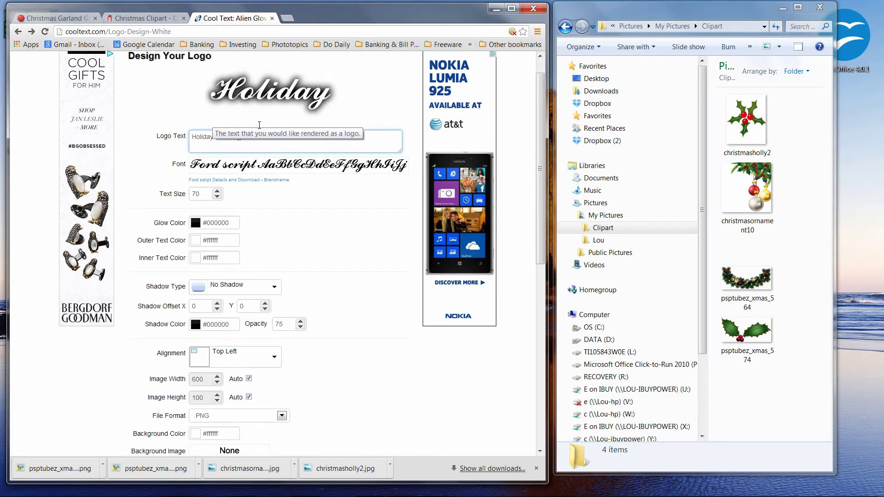
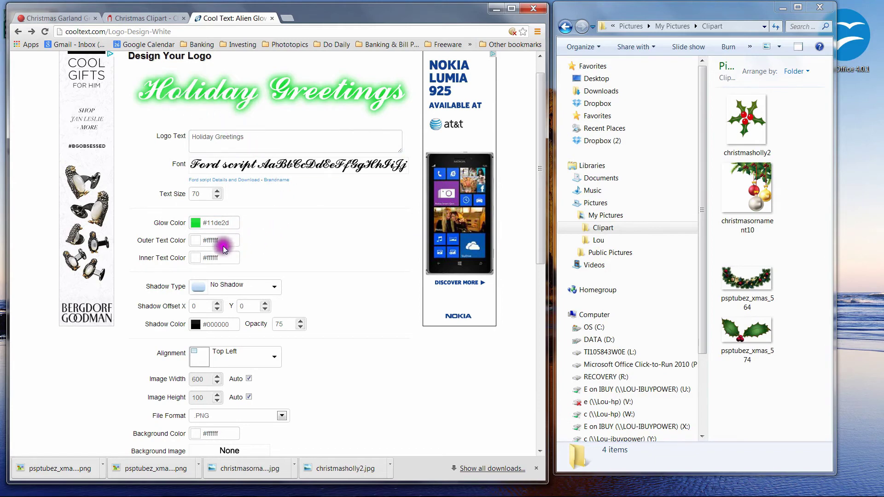
Set the logo's inner text color to red #e32626 and its outer text color to red #e32020.
left_click(197, 260)
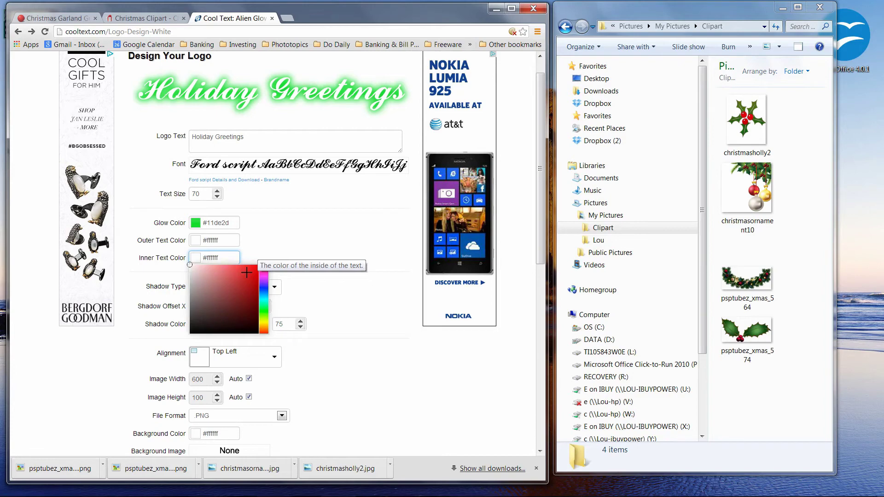
left_click(246, 273)
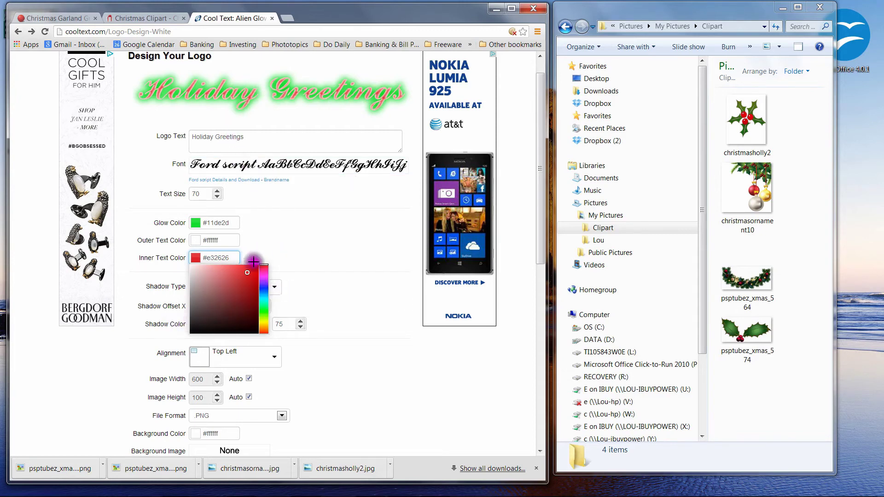
left_click(304, 267)
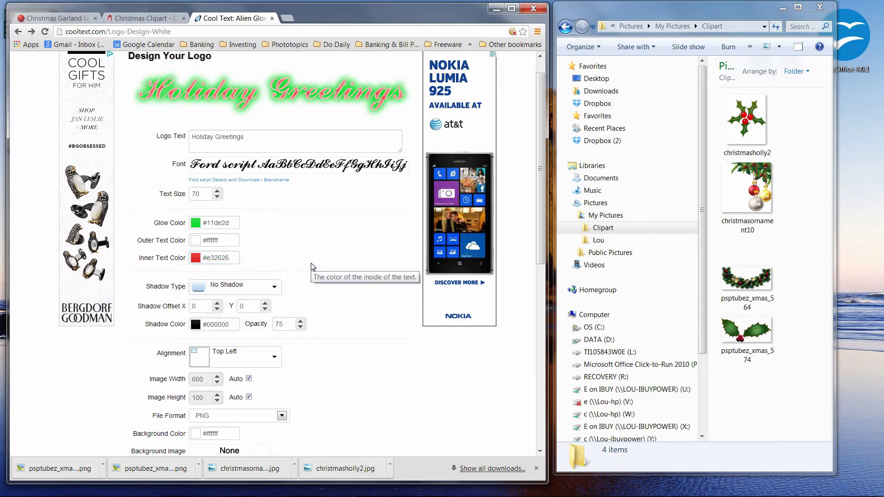
left_click(196, 246)
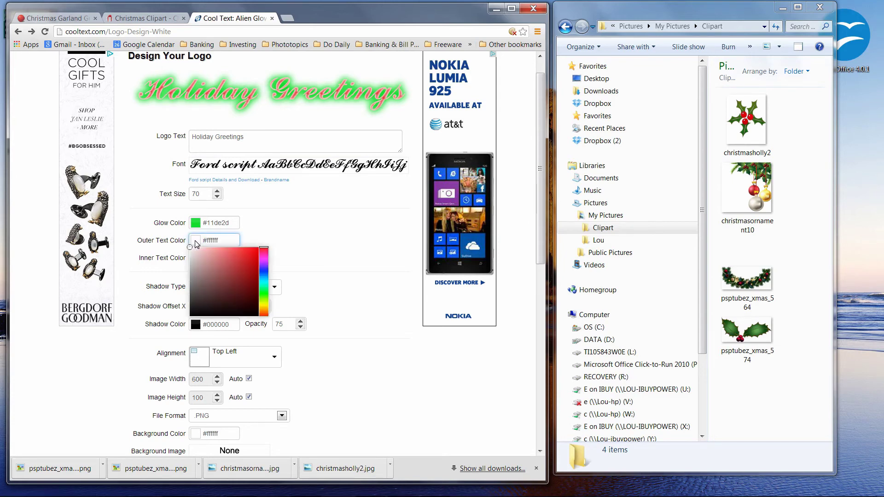
left_click(248, 254)
left_click(307, 247)
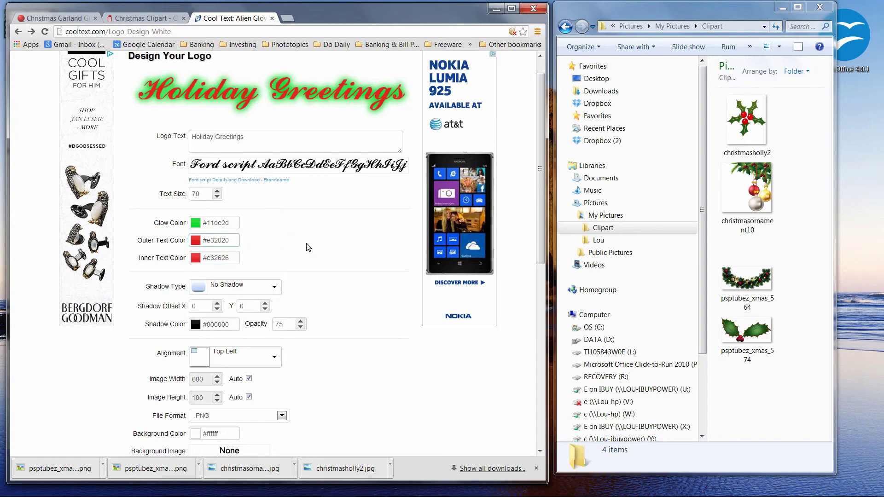
left_click(346, 119)
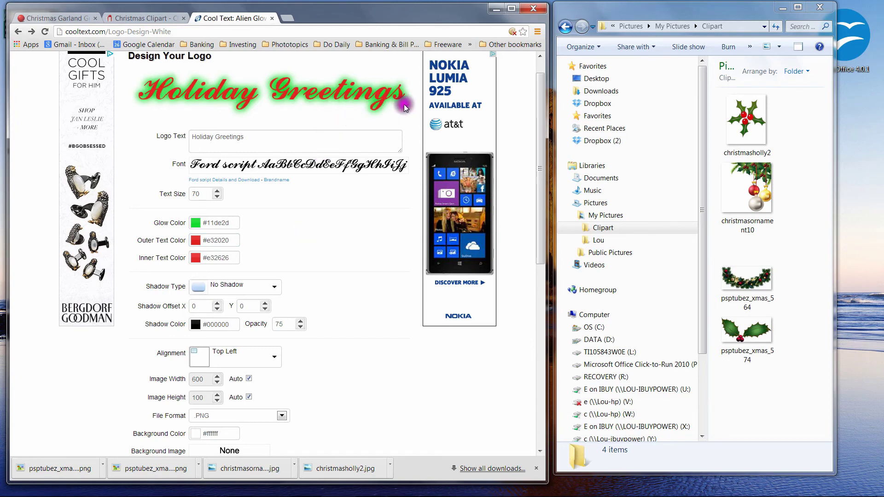
Set the logo's file format to PNG w/ Transparency and create the logo.
left_click_drag(540, 87, 537, 165)
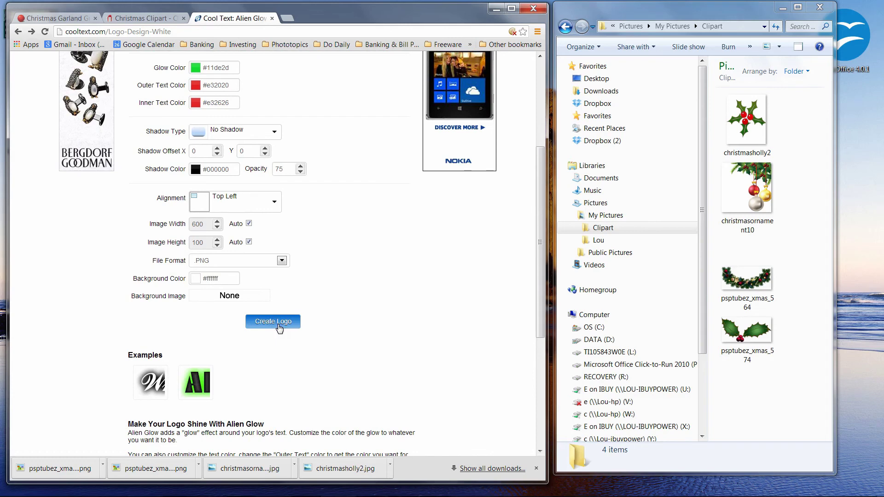
left_click(282, 261)
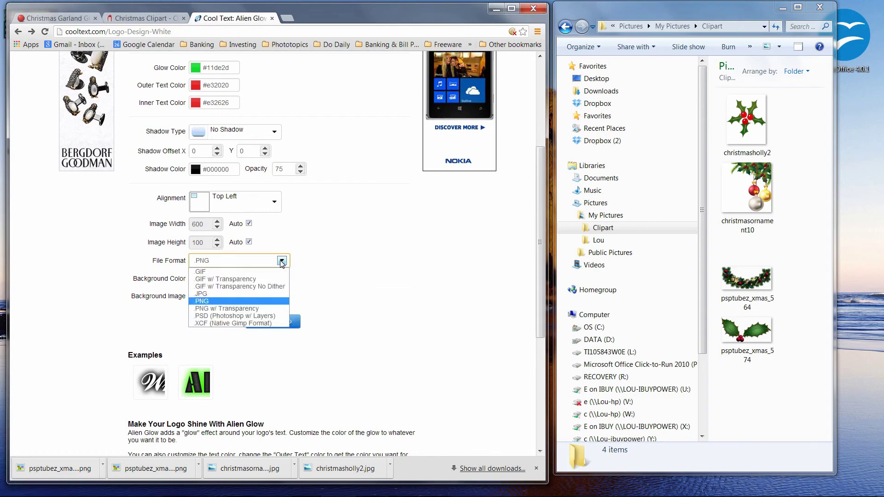
left_click(231, 309)
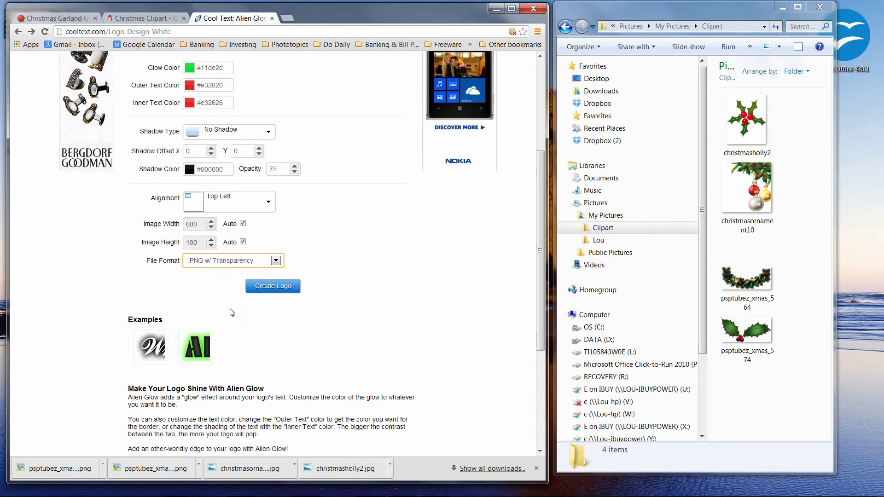
left_click(267, 287)
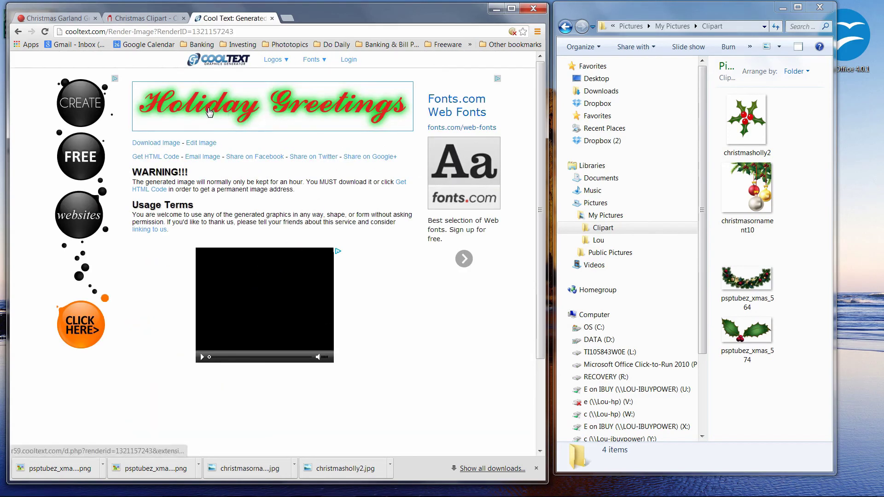
left_click(168, 142)
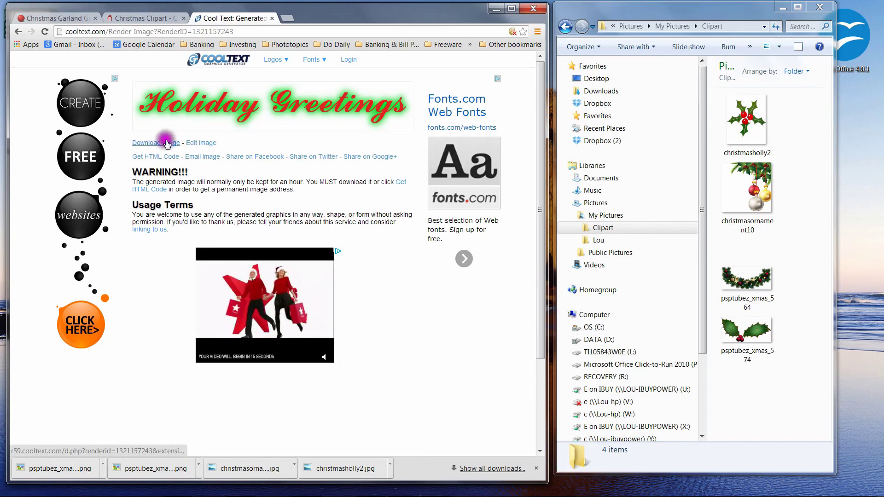
right_click(225, 106)
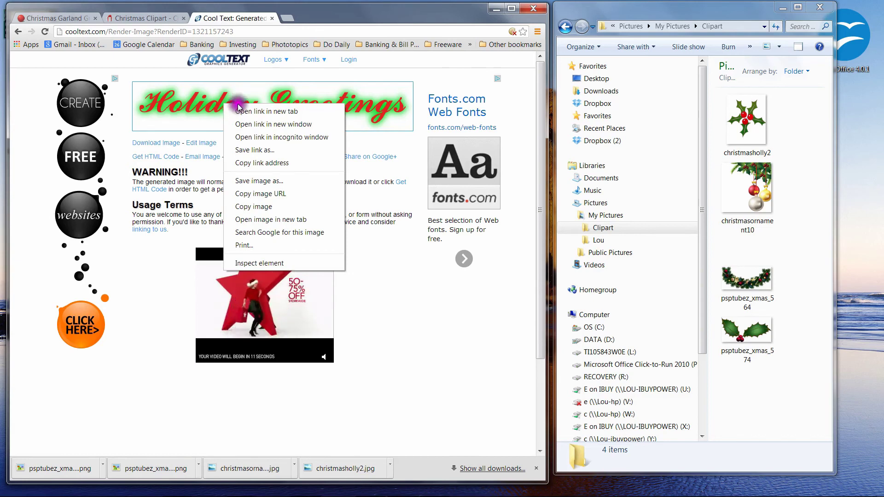
left_click(255, 182)
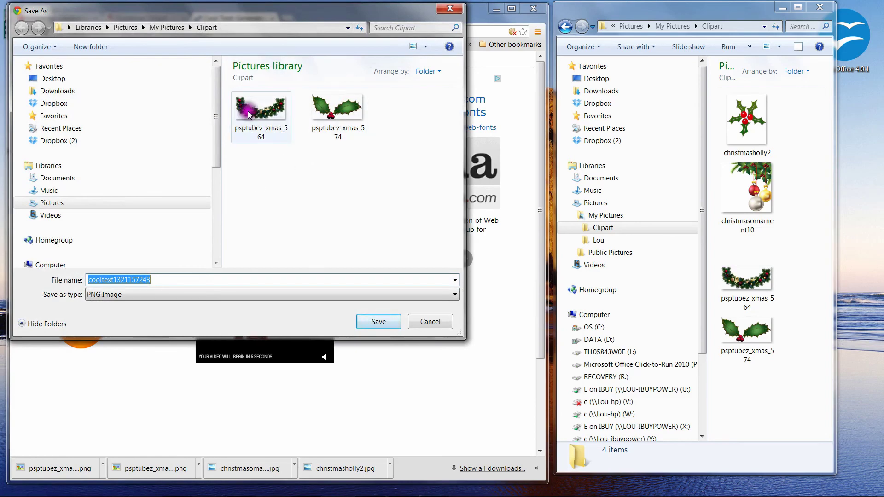
left_click(376, 322)
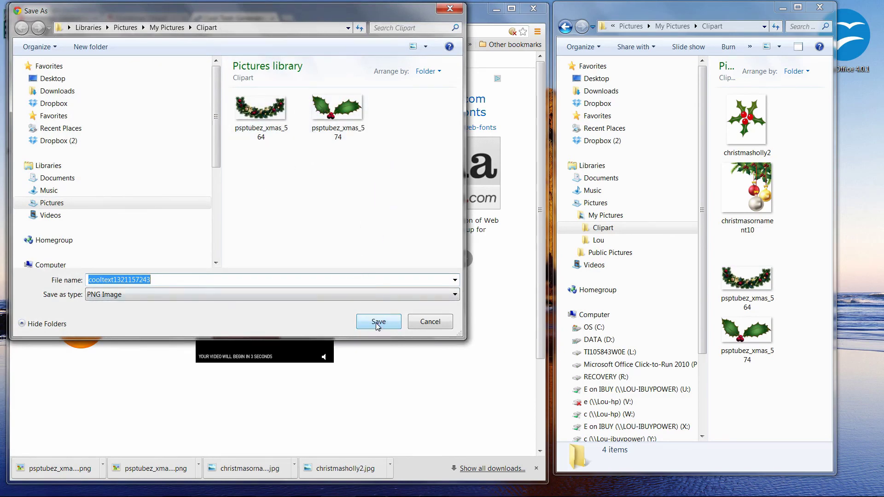